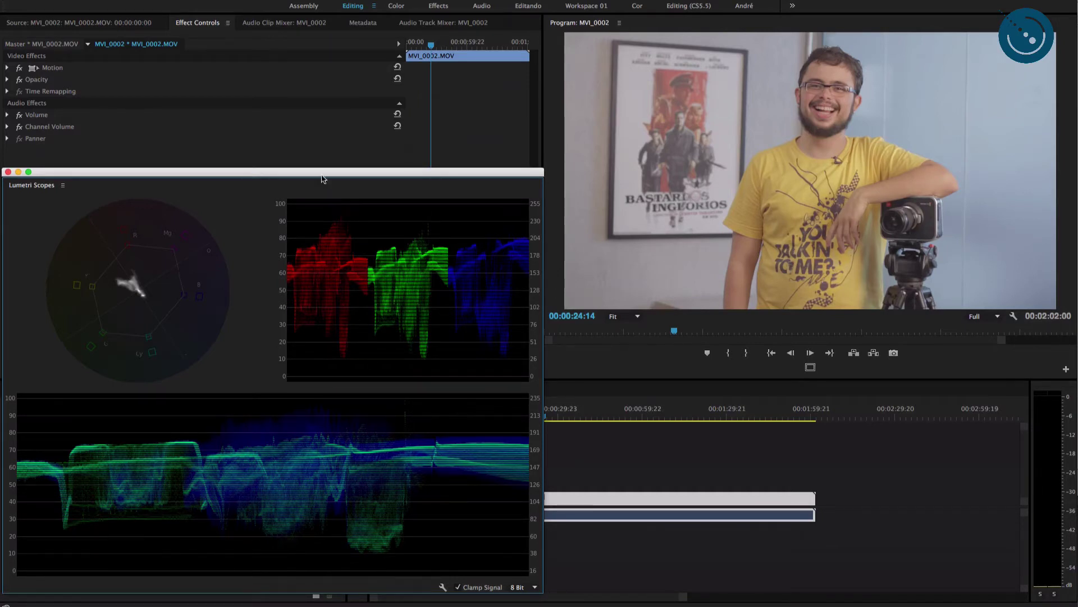
Search the effects for "color" and apply the Brightness & Contrast effect to the MVI_0002.MOV clip
drag(323, 174, 845, 421)
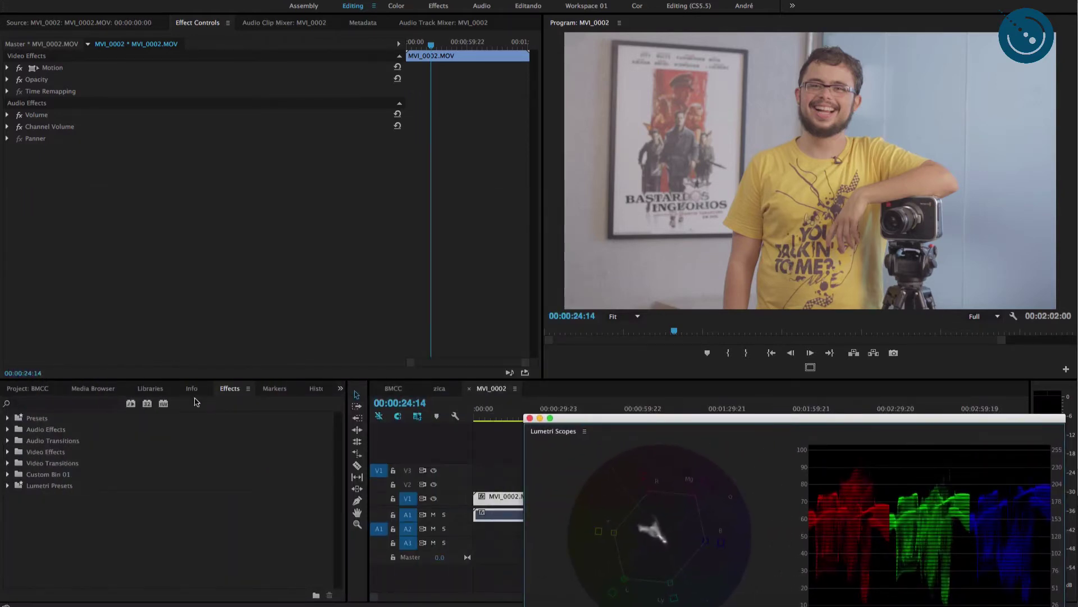
click(80, 405)
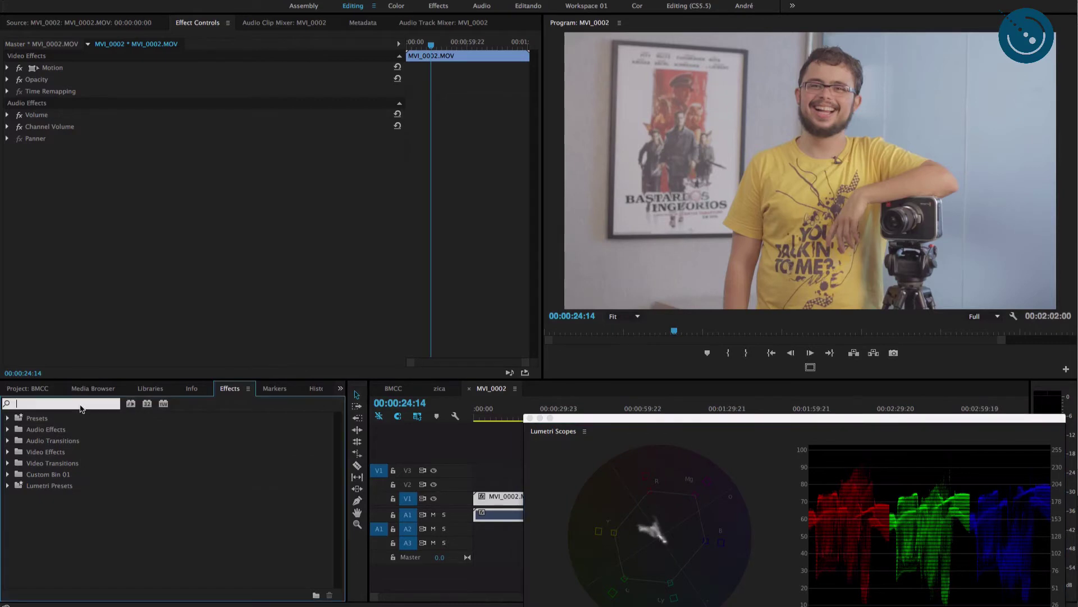
text(color)
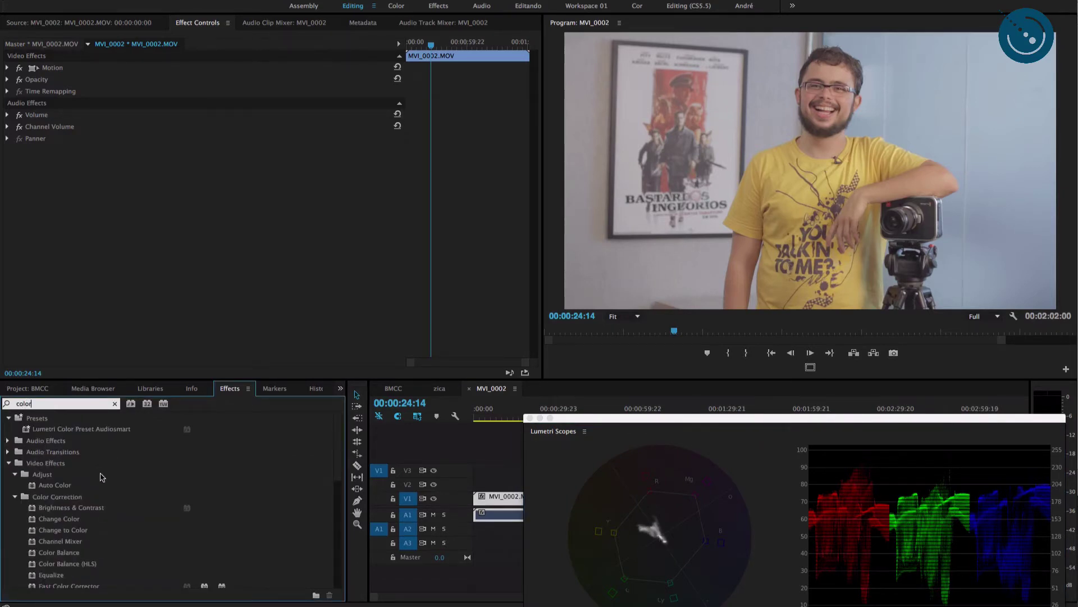
scroll(103, 480, down, 4)
scroll(104, 481, down, 1)
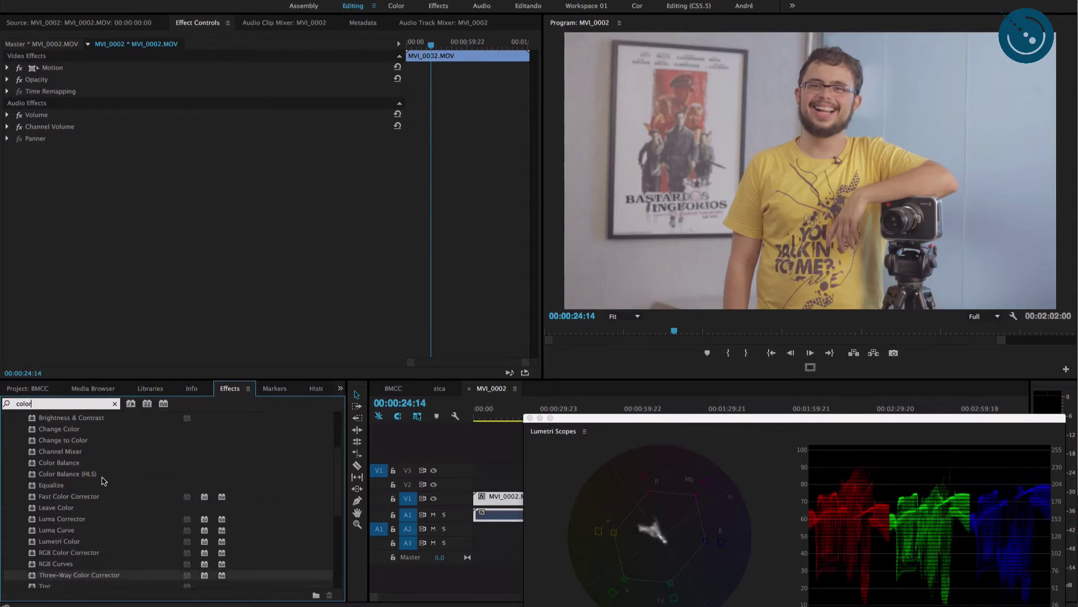
scroll(104, 481, up, 2)
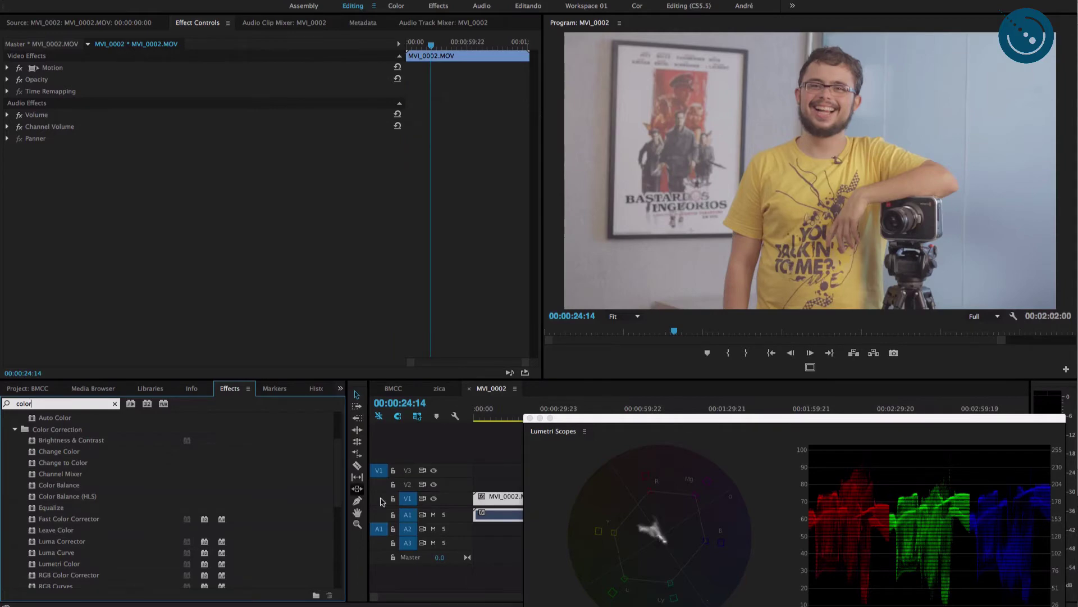
drag(588, 421, 75, 2)
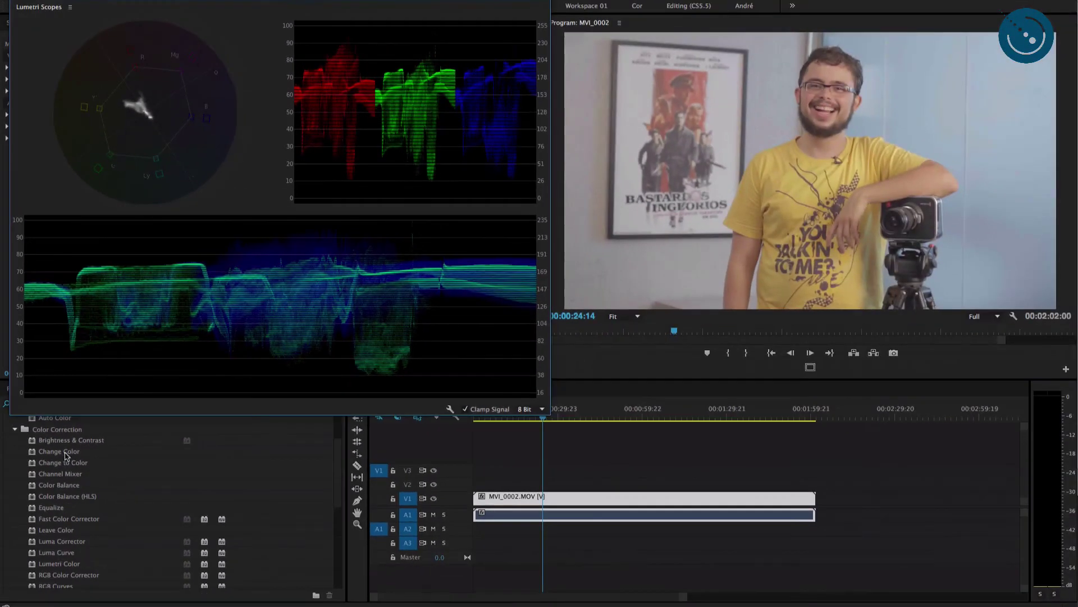
drag(40, 441, 551, 506)
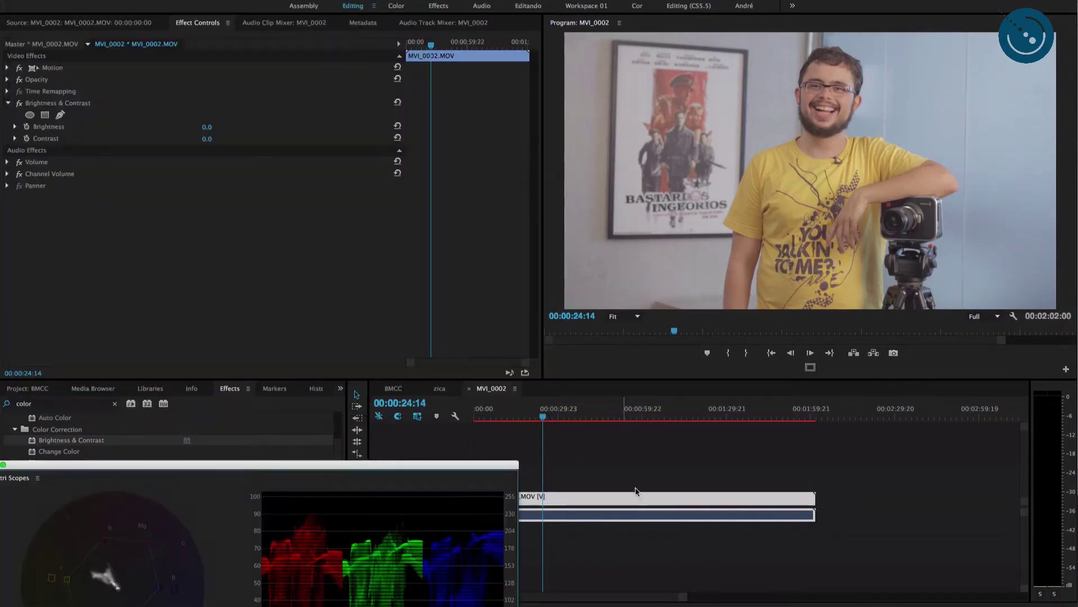
Set the clip's Contrast in Brightness & Contrast to 18.2, trying 25.2, 34.5 and 100 first, with the Lumetri Scopes kept in view
double_click(640, 498)
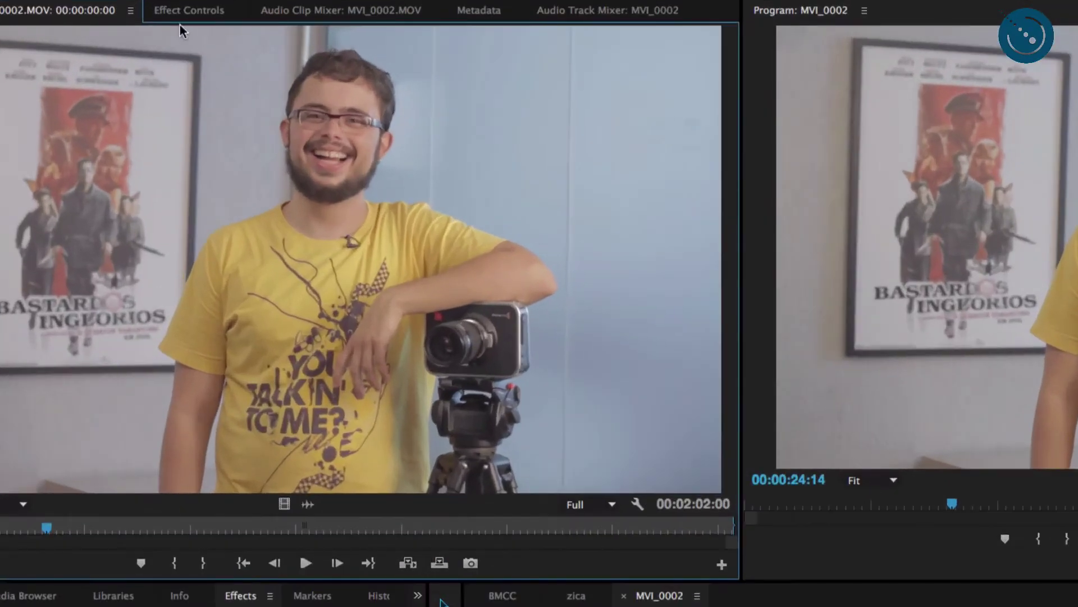
click(191, 12)
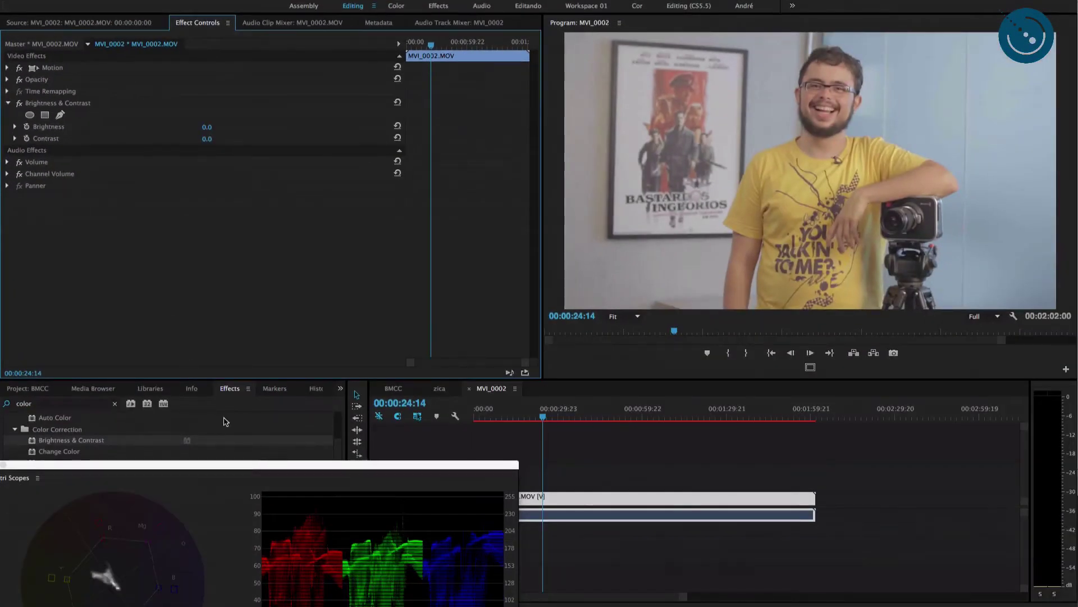
drag(250, 464, 286, 230)
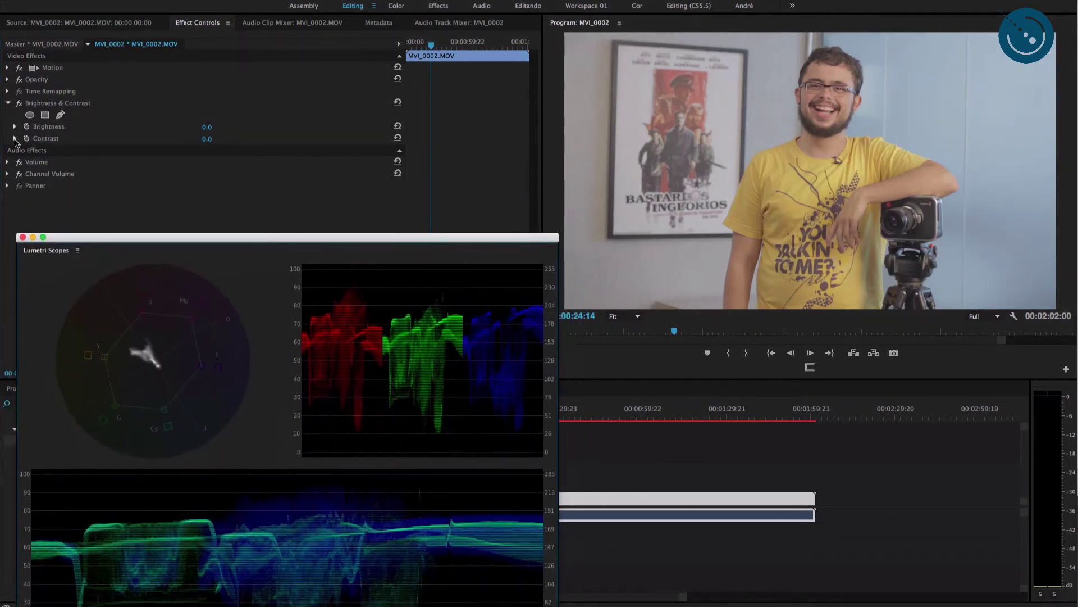
click(15, 139)
drag(207, 162, 251, 162)
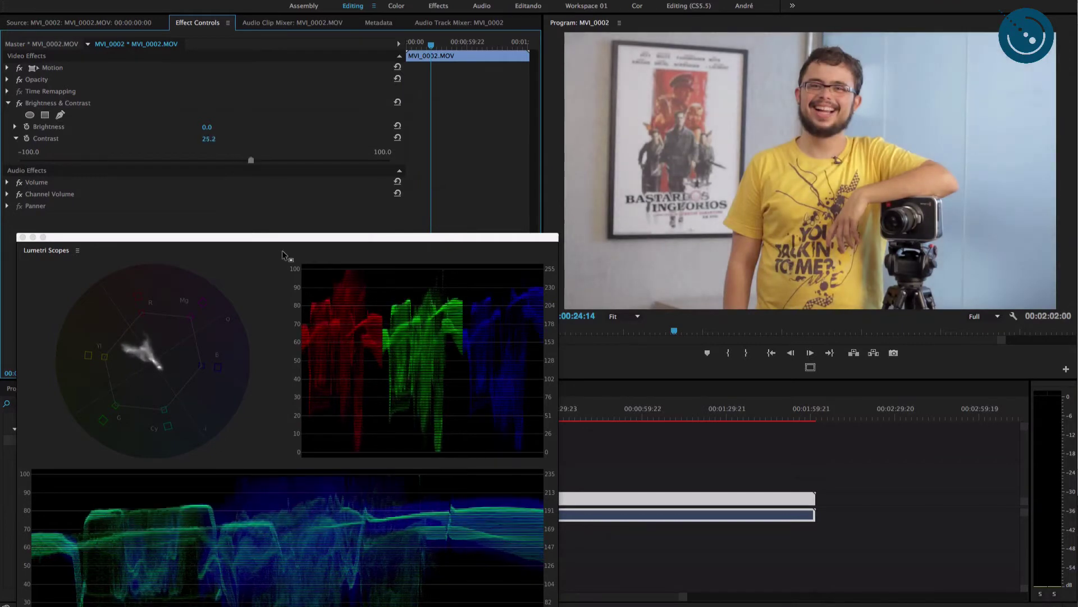
drag(284, 236, 289, 162)
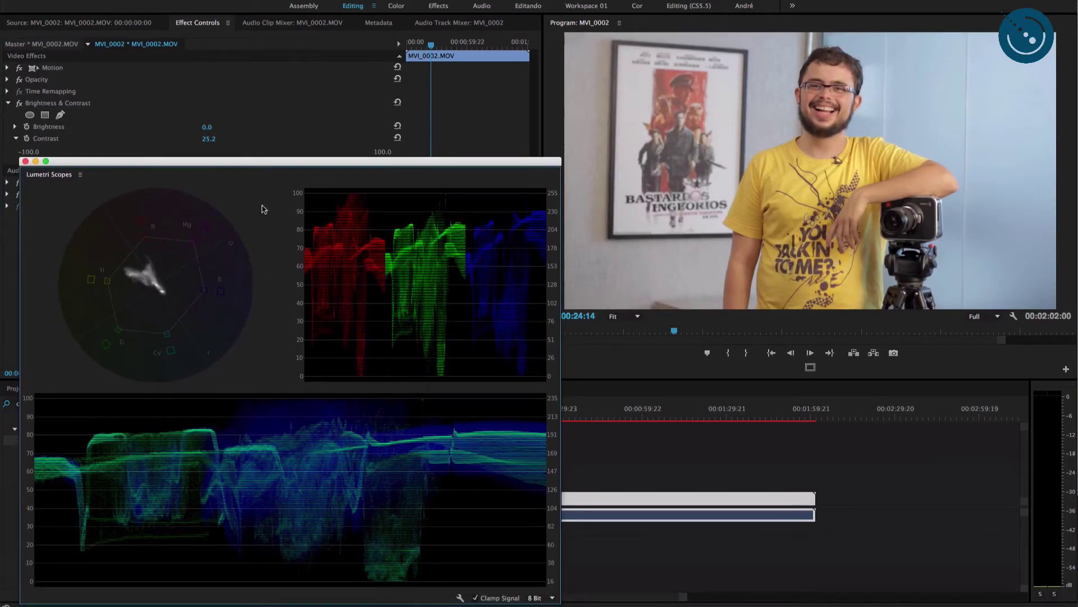
drag(300, 165, 268, 160)
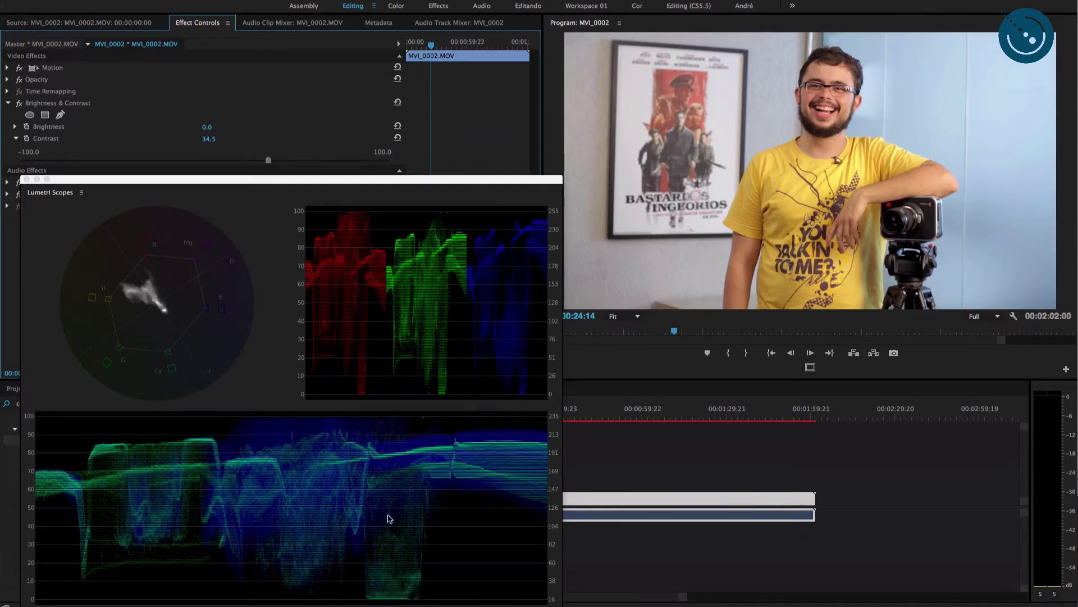
drag(269, 160, 393, 163)
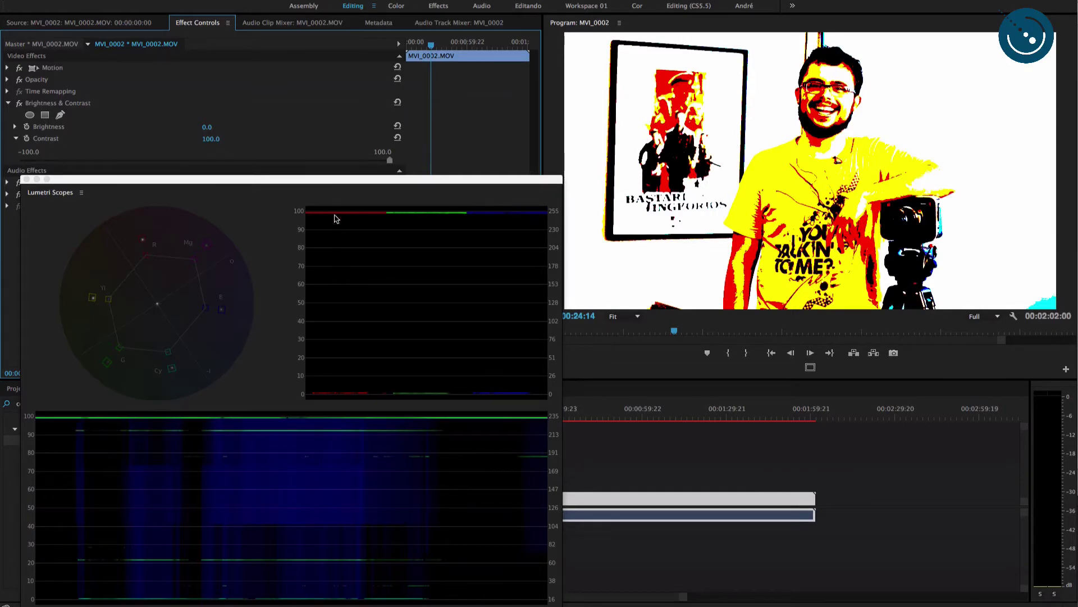
drag(390, 161, 236, 168)
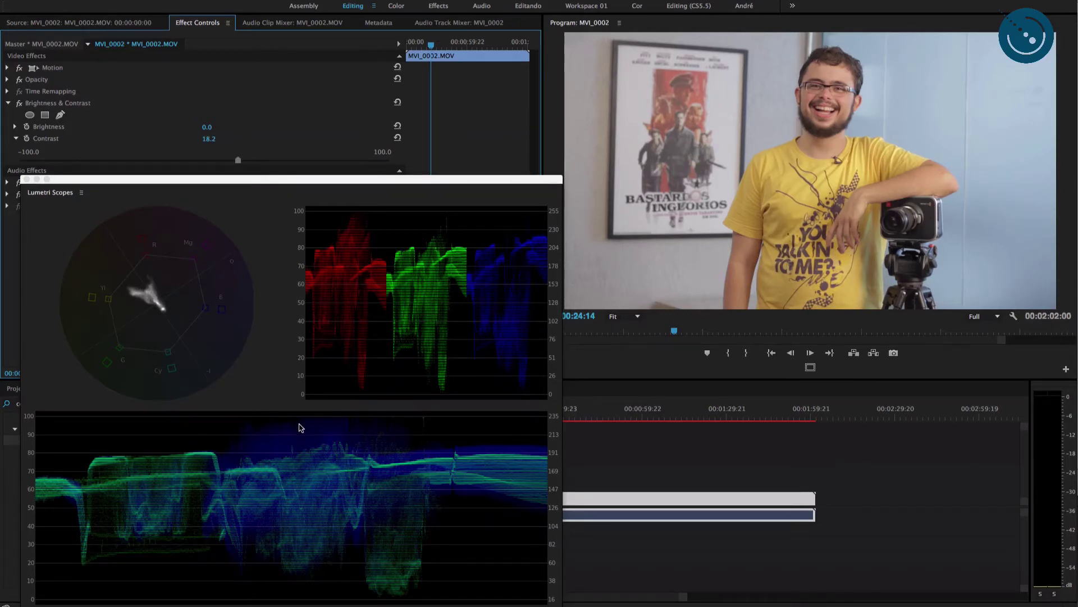
Compare the clip without and with Brightness & Contrast by toggling the effect off and on
drag(281, 180, 243, 283)
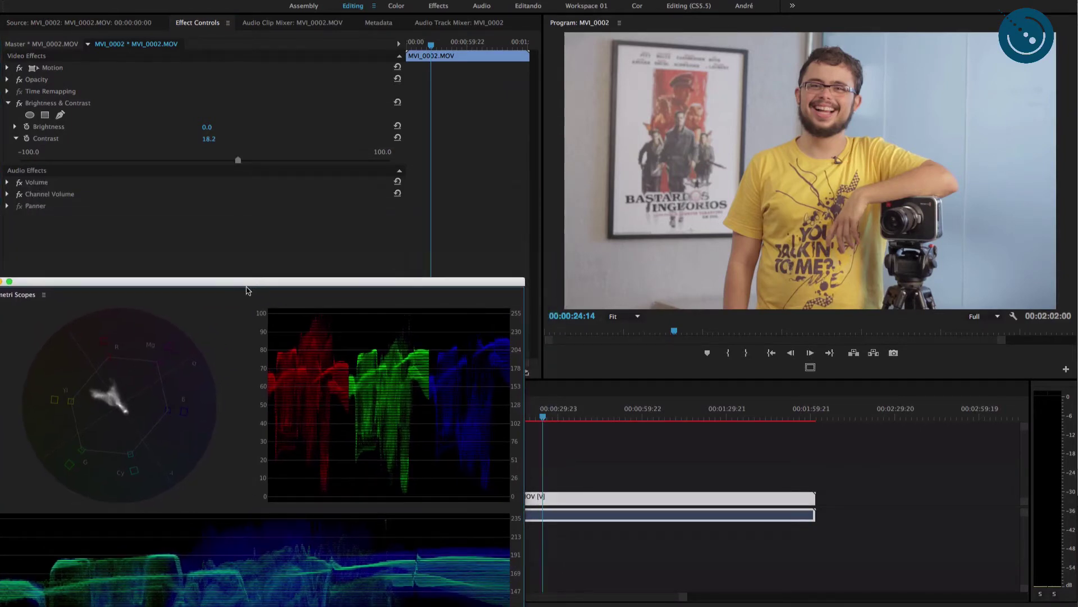
click(19, 104)
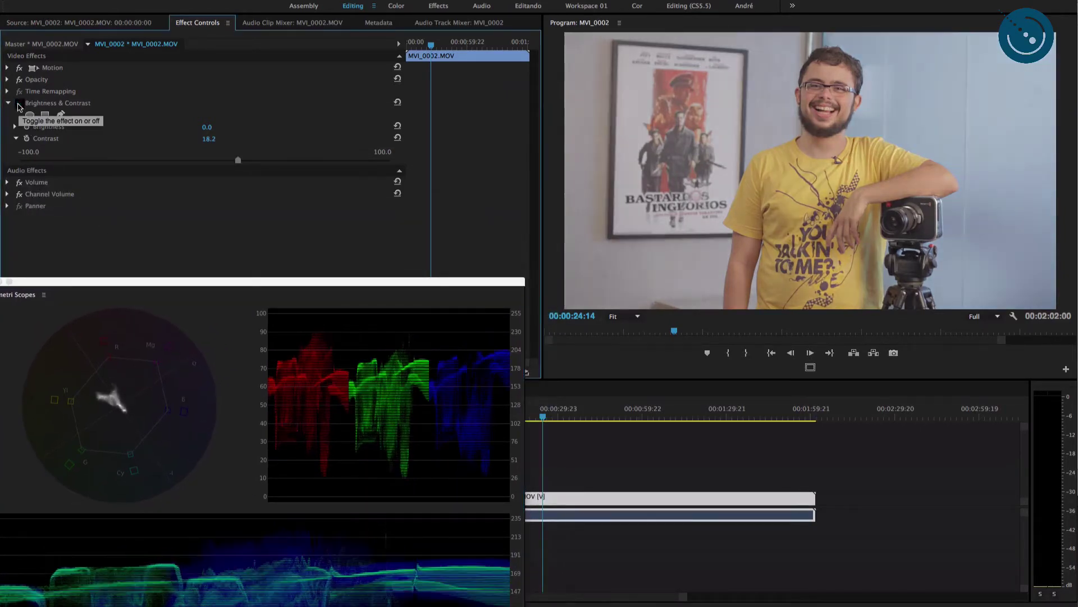
click(19, 105)
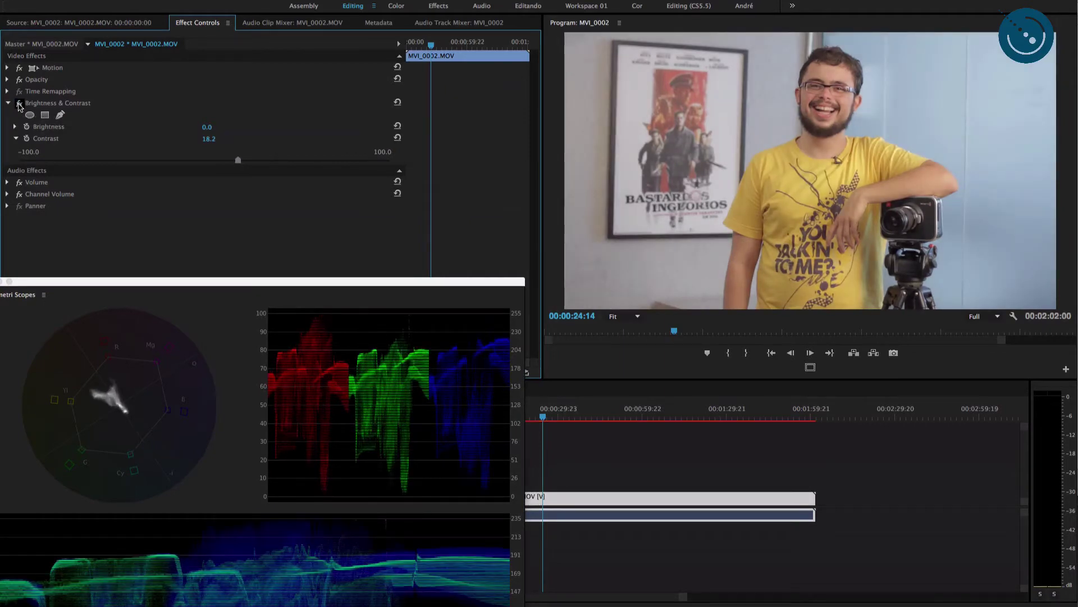
Apply the Three-Way Color Corrector effect to the MVI_0002.MOV clip
drag(292, 283, 347, 83)
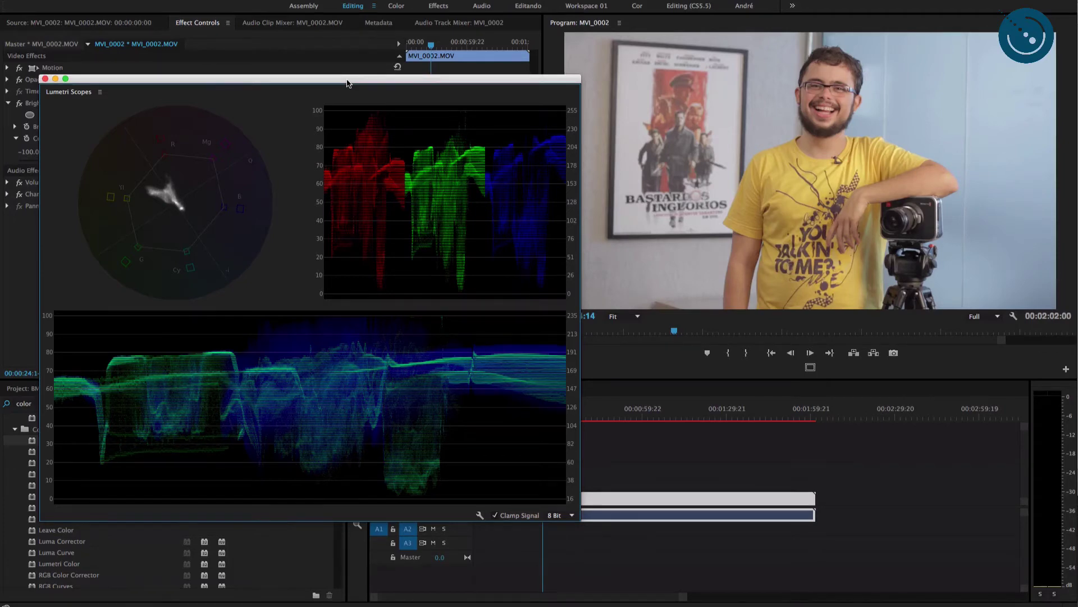
drag(347, 83, 291, 0)
drag(393, 435, 394, 373)
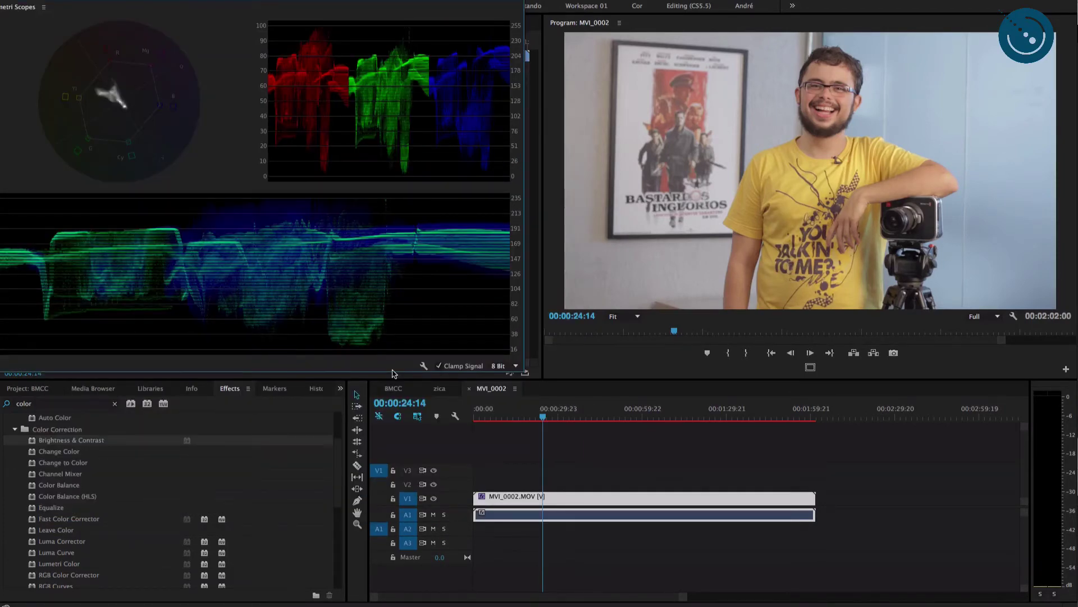
scroll(97, 584, down, 2)
click(57, 567)
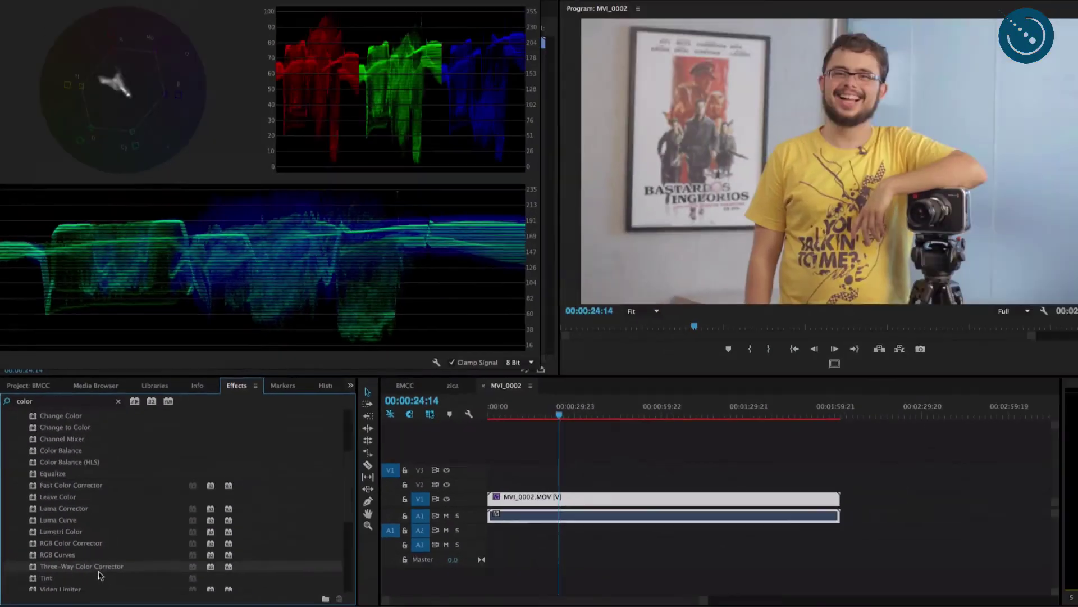
drag(119, 571, 327, 571)
drag(227, 570, 599, 500)
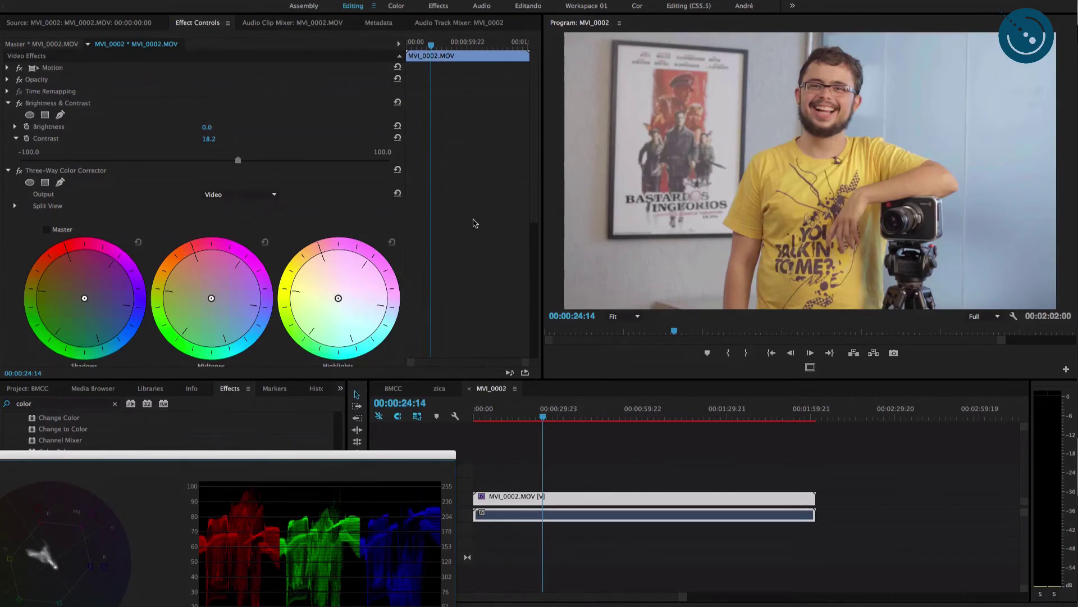
Try shifting the highlights, midtones and shadows wheels toward blue and cyan, and reset the Three-Way Color Corrector
scroll(537, 225, down, 3)
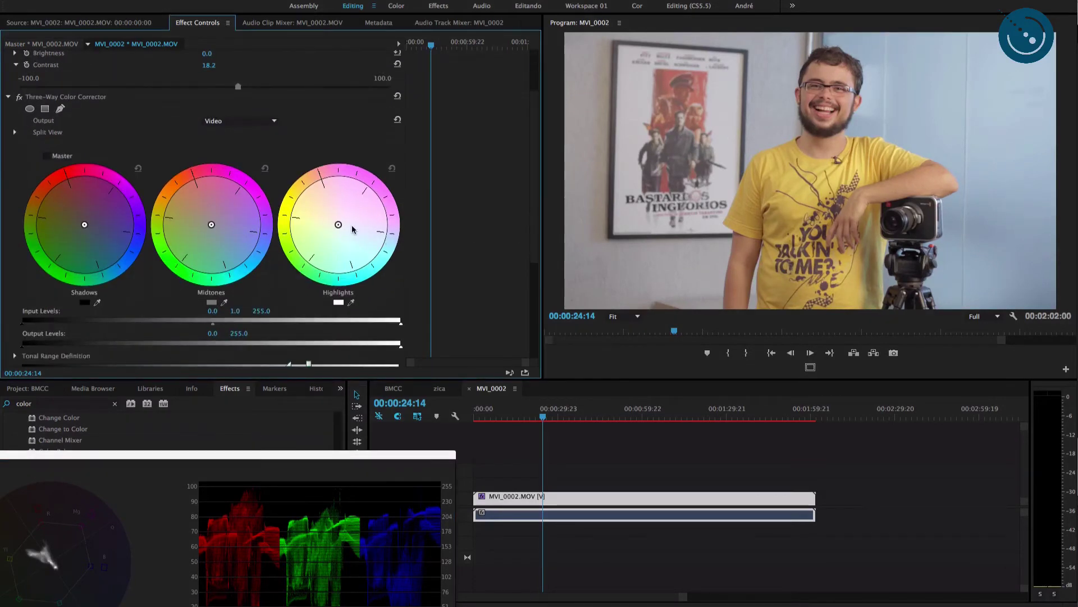
drag(339, 225, 396, 254)
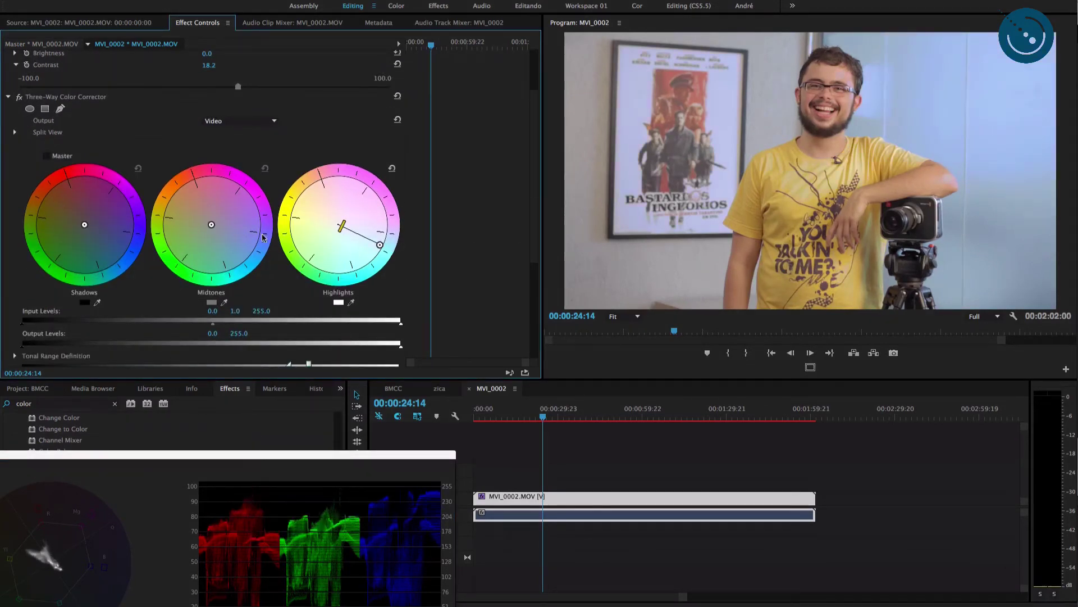
drag(217, 227, 287, 297)
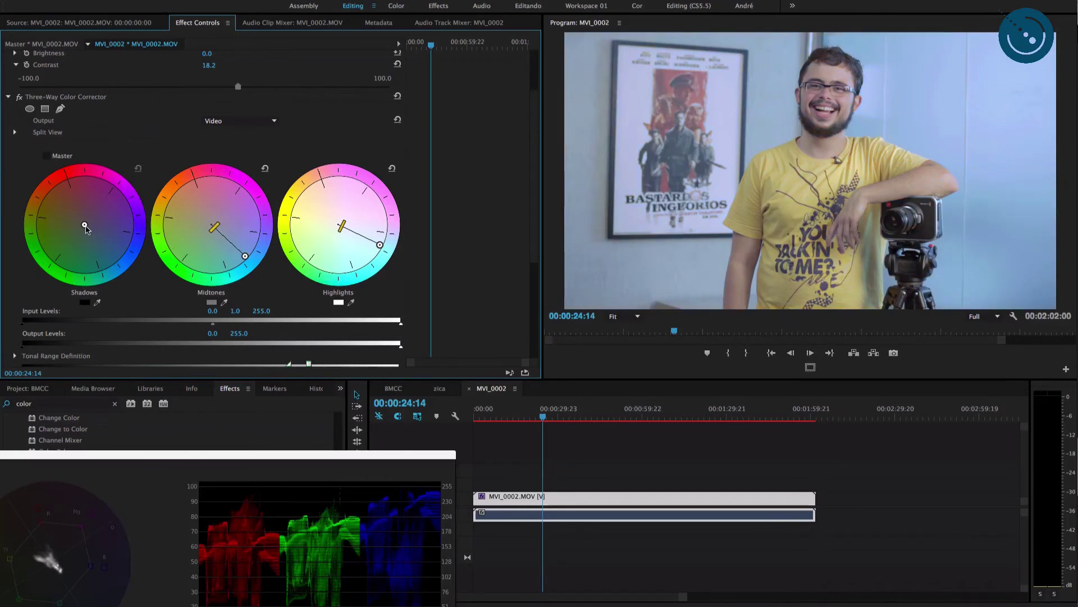
drag(85, 225, 117, 258)
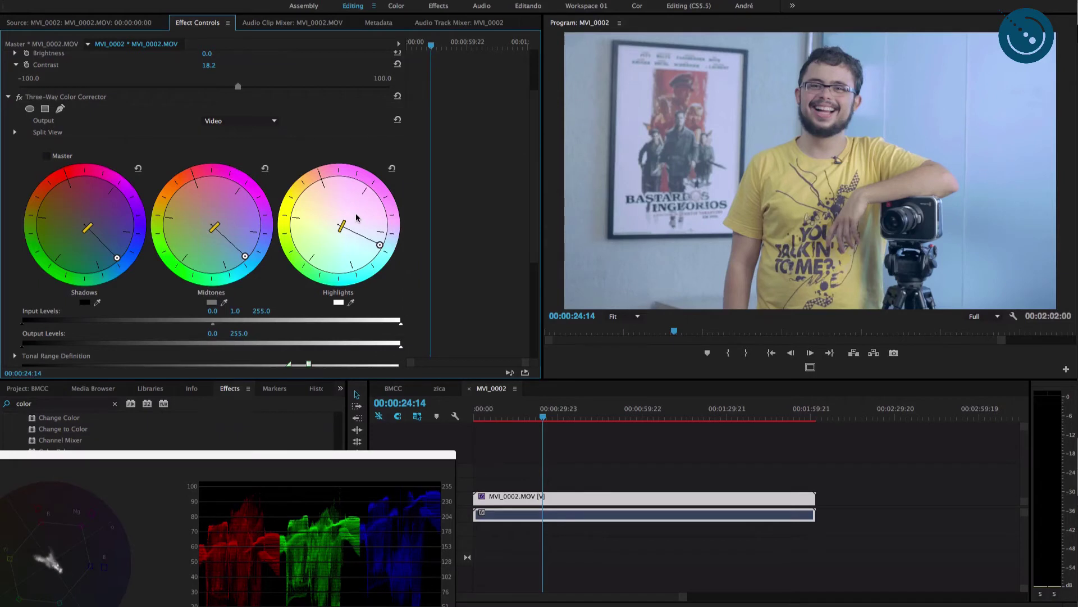
click(398, 120)
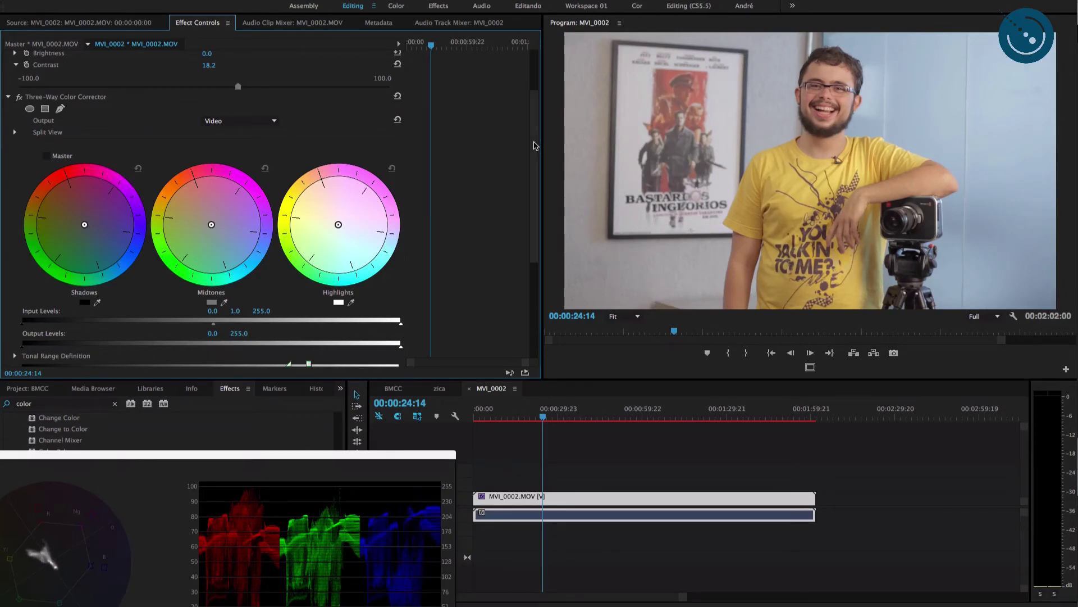
Set the Three-Way Color Corrector's Master Saturation to 120.61, trying 131.52 and 39.70 first
scroll(535, 145, down, 4)
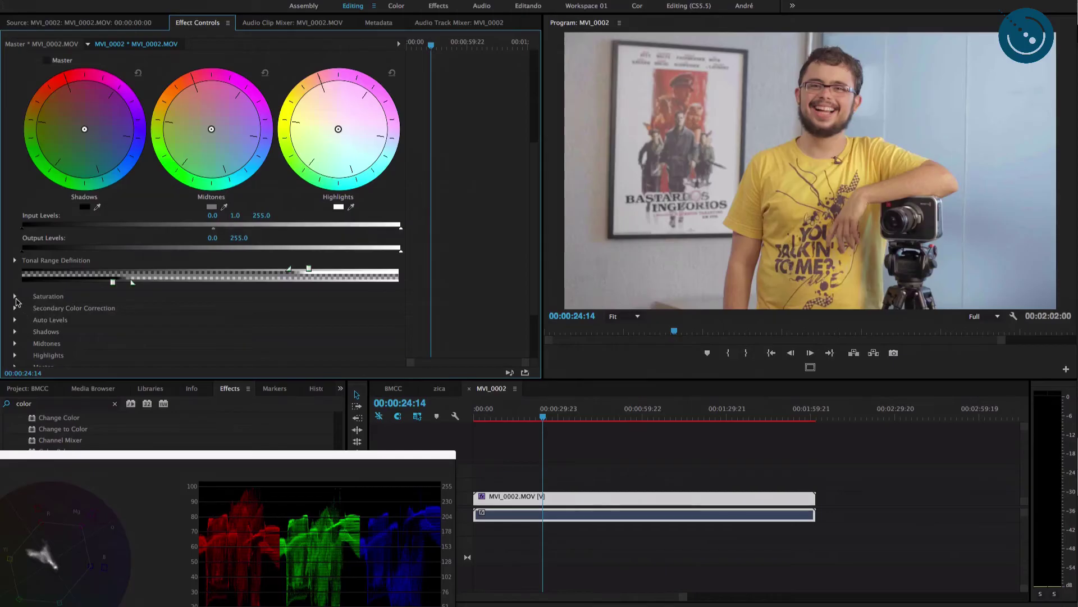
click(15, 298)
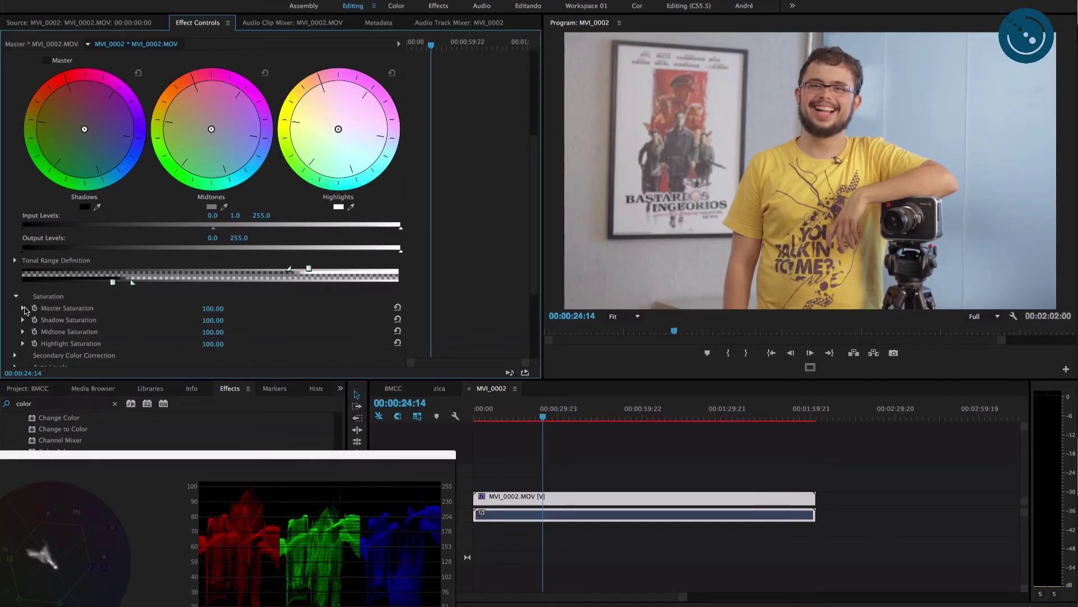
click(23, 308)
drag(204, 330, 262, 331)
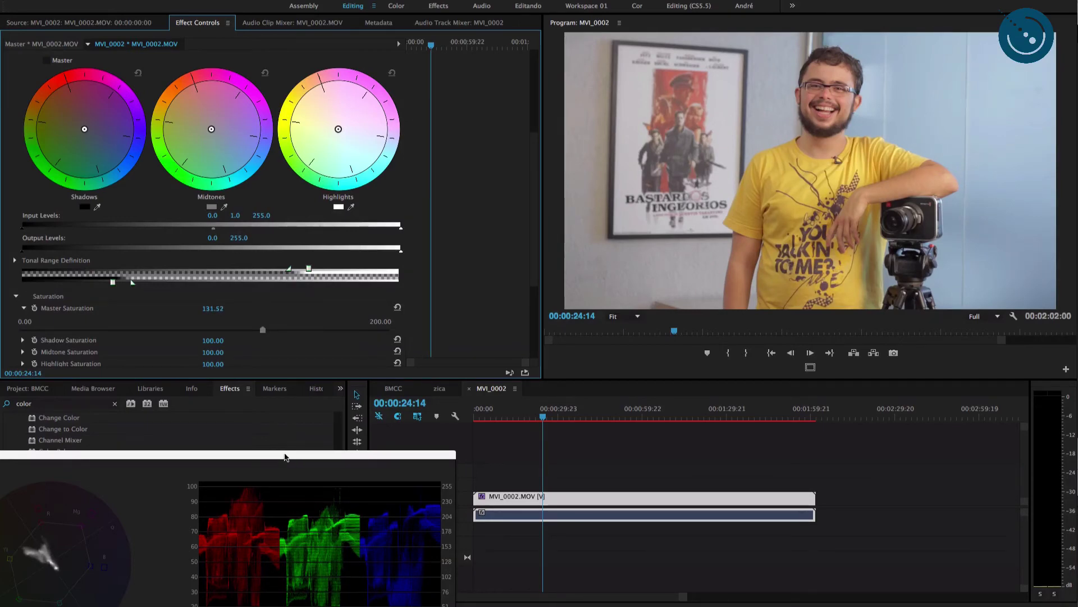
drag(285, 457, 401, 177)
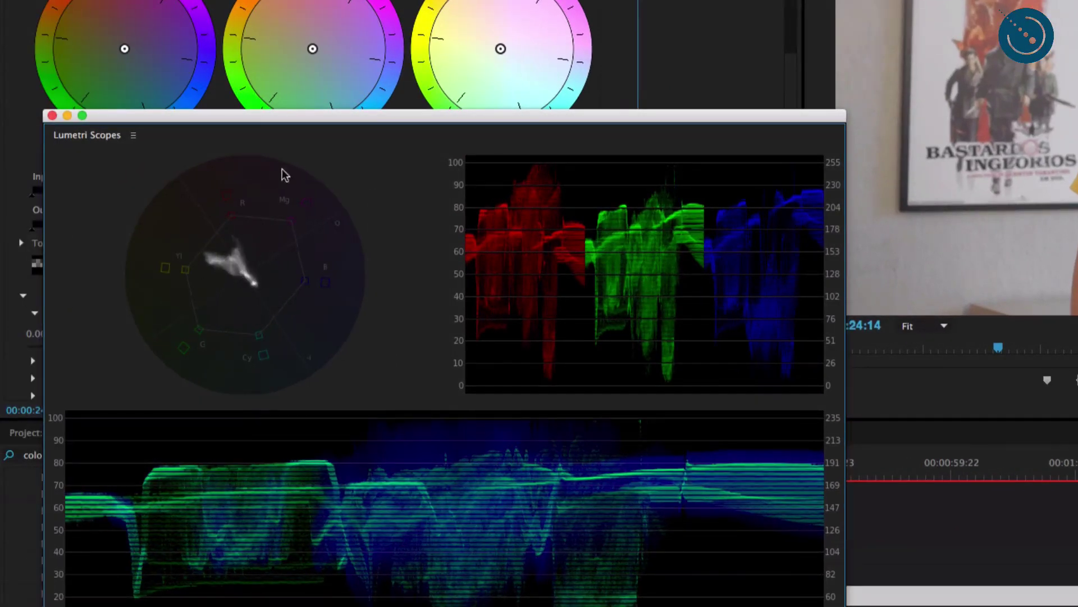
drag(289, 120, 257, 434)
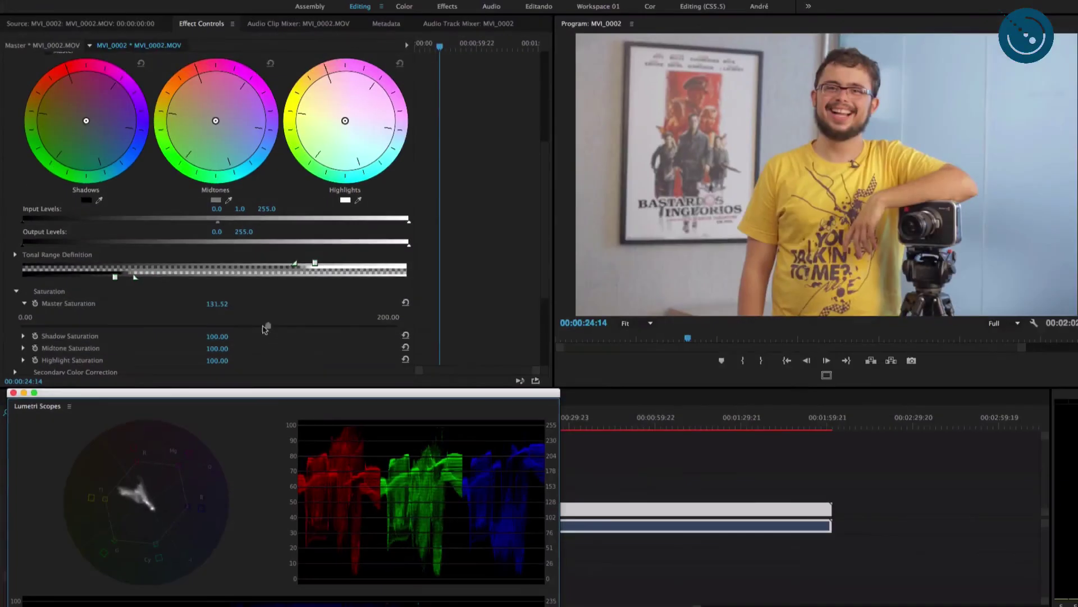
drag(265, 330, 93, 332)
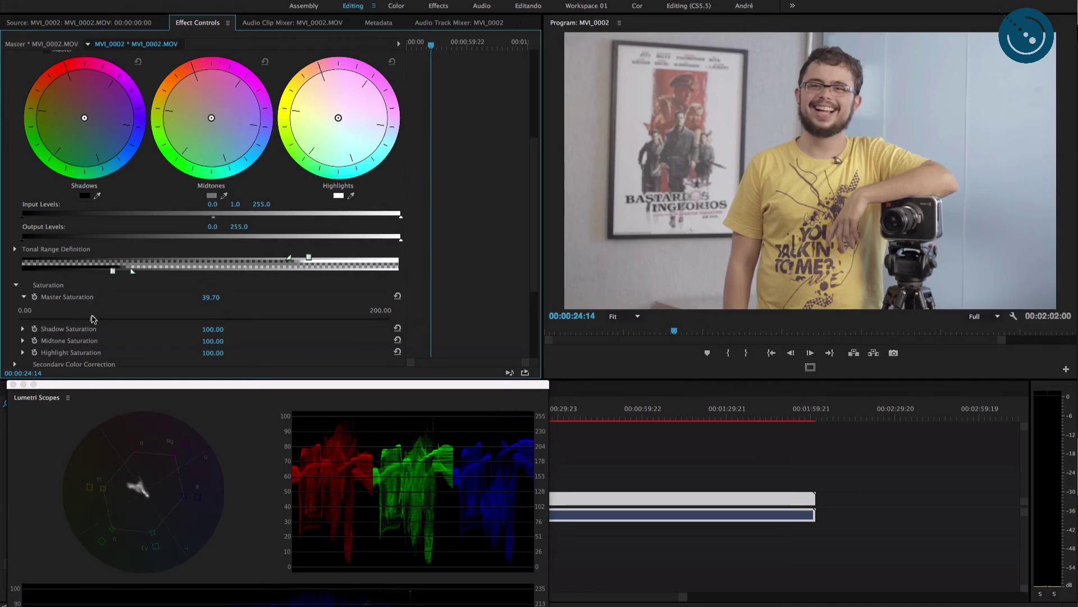
drag(94, 319, 244, 321)
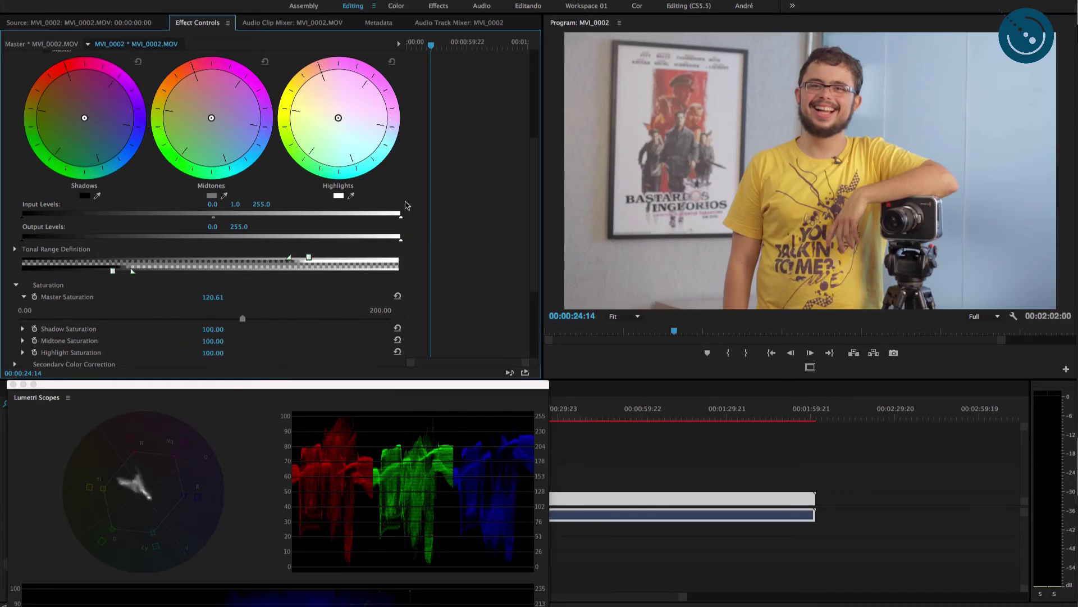
scroll(407, 205, up, 5)
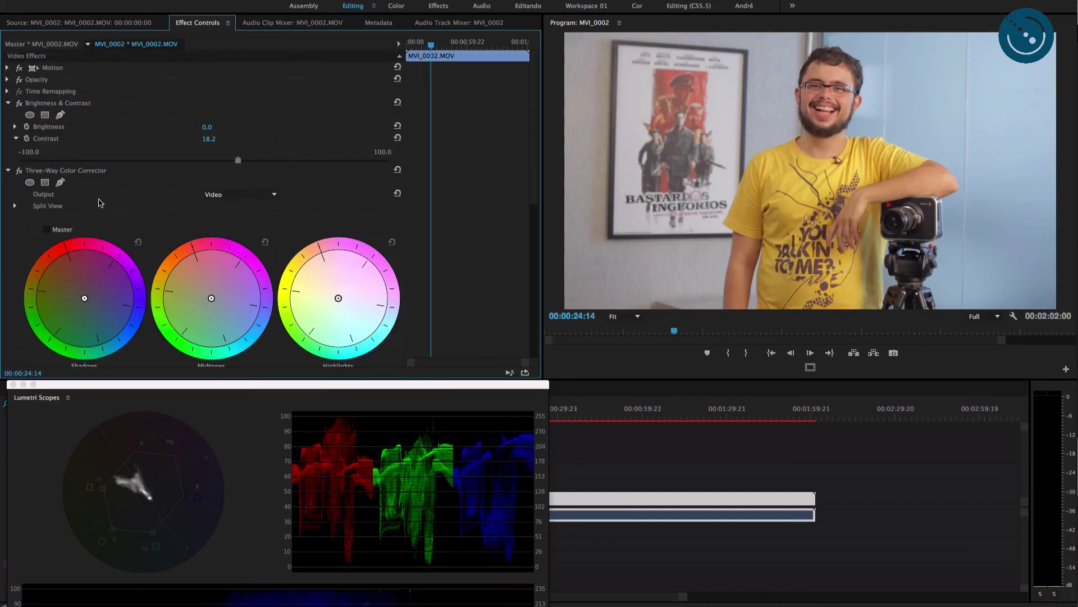
Compare the clip without and with the Three-Way Color Corrector by toggling the effect off and on
click(20, 170)
click(20, 171)
click(20, 173)
click(19, 171)
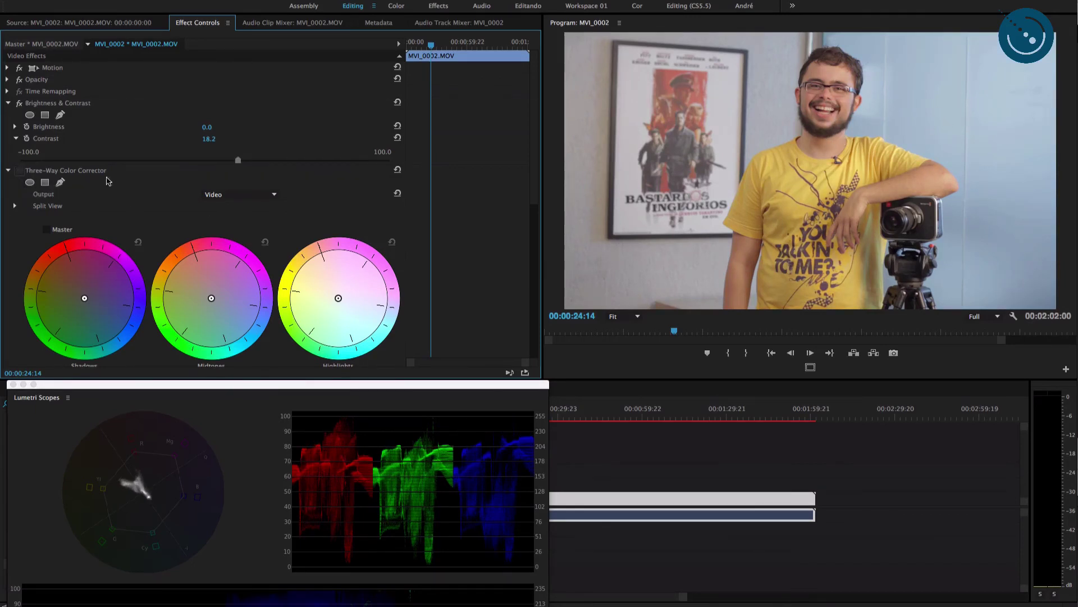
click(19, 171)
Collapse both color effects' settings, uncover the effects list behind the Lumetri Scopes, and apply the Sharpen effect to the MVI_0002.MOV clip
click(7, 170)
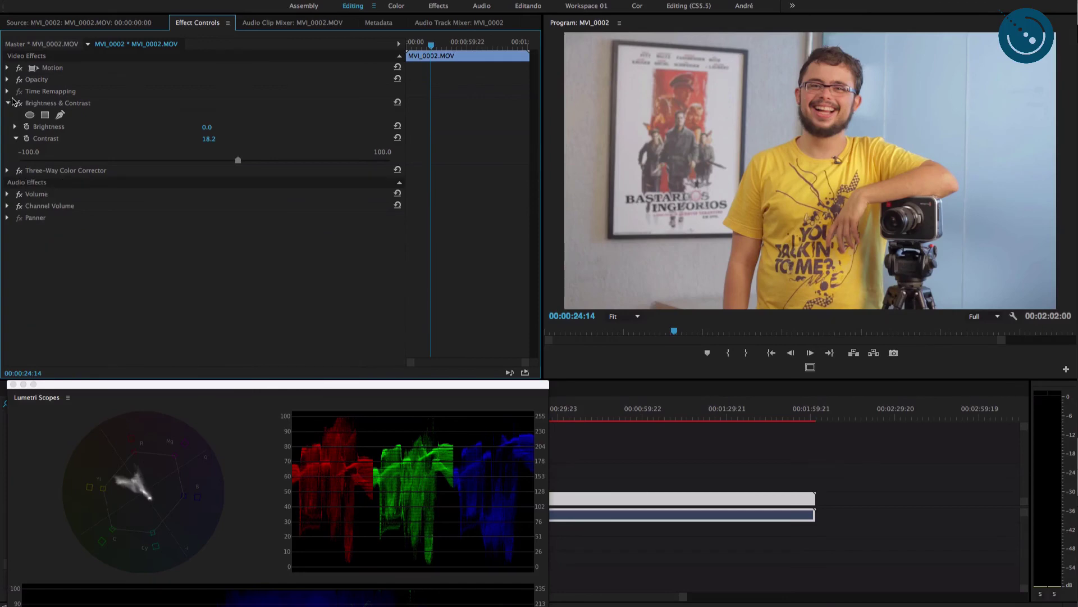
click(8, 103)
drag(221, 380, 205, 1)
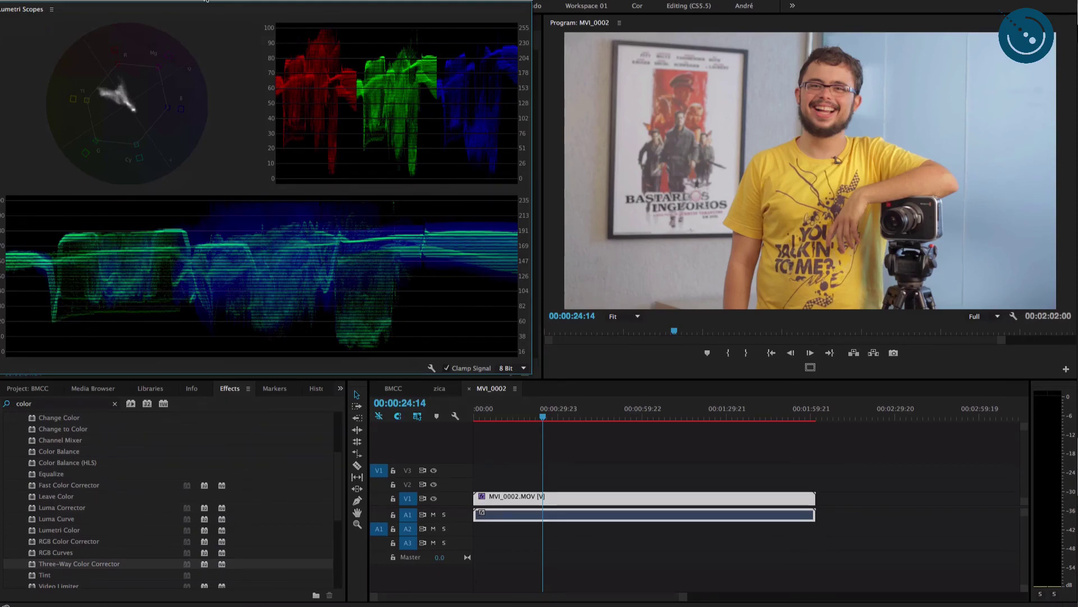
click(77, 404)
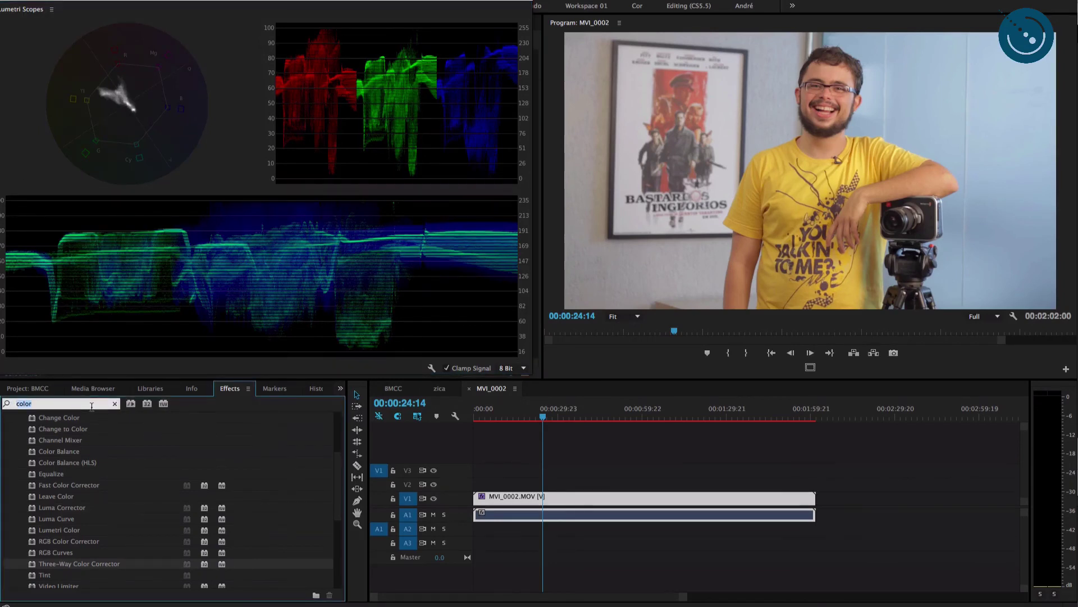
text(shar)
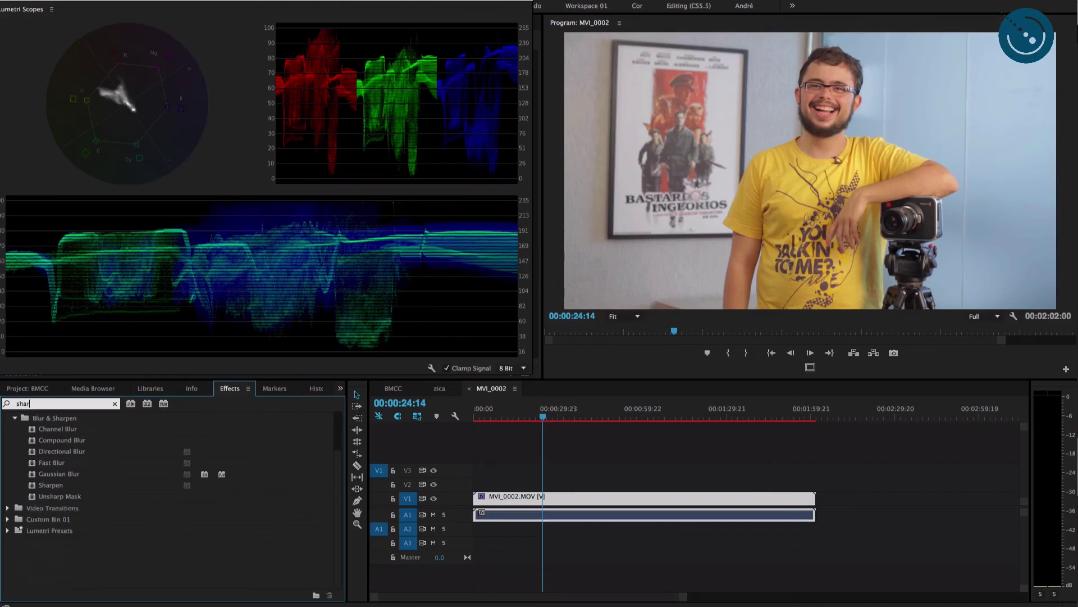
text(per)
drag(35, 486, 541, 498)
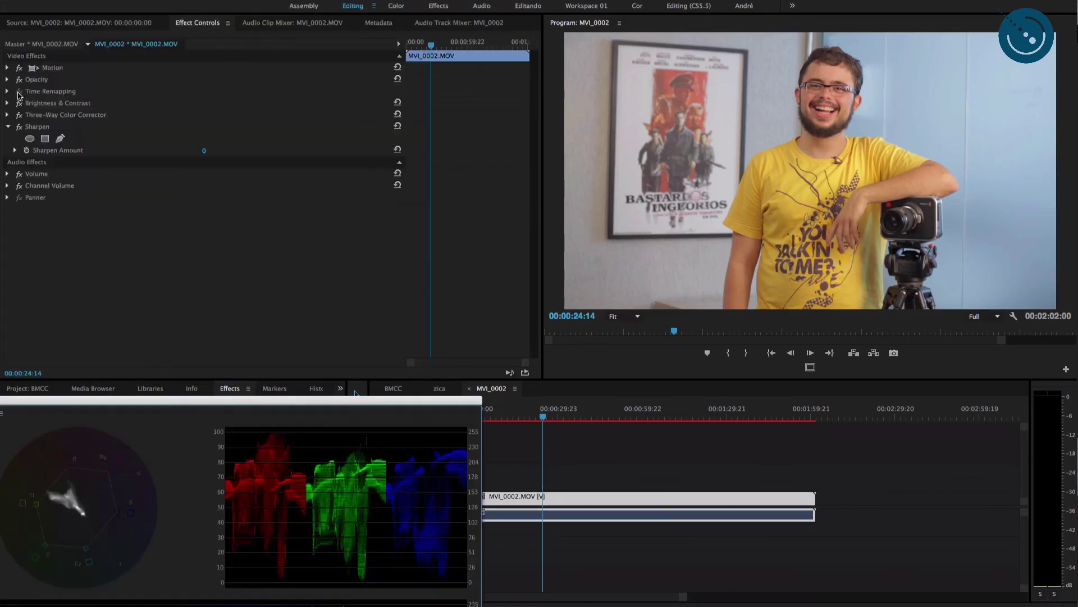
Raise the Sharpen Amount slightly to crisp up the image, and collapse the Sharpen effect's settings
click(15, 151)
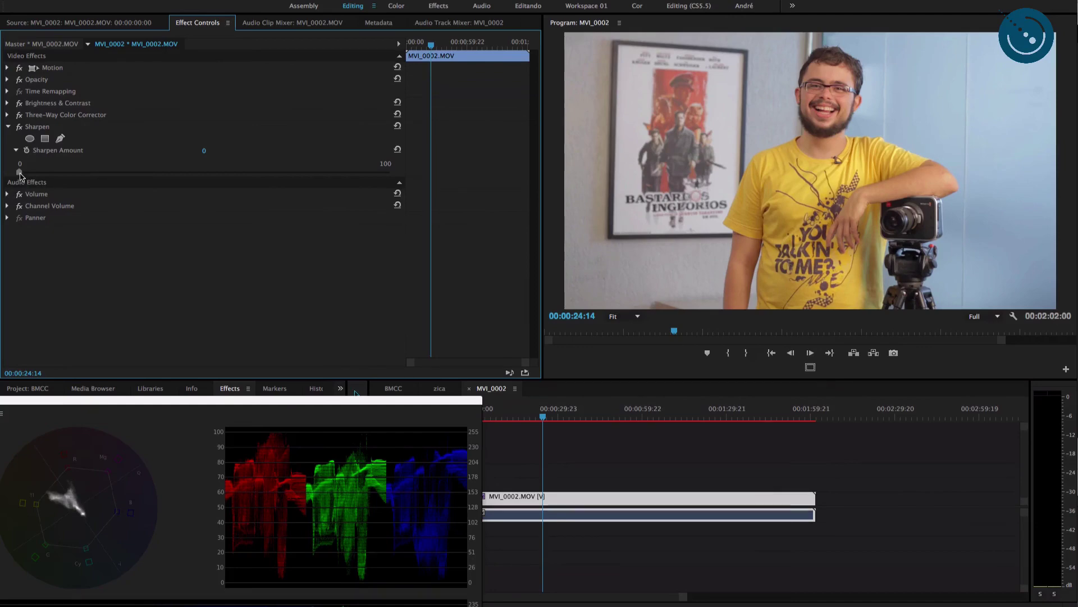
drag(20, 175, 34, 179)
drag(30, 172, 48, 174)
click(7, 127)
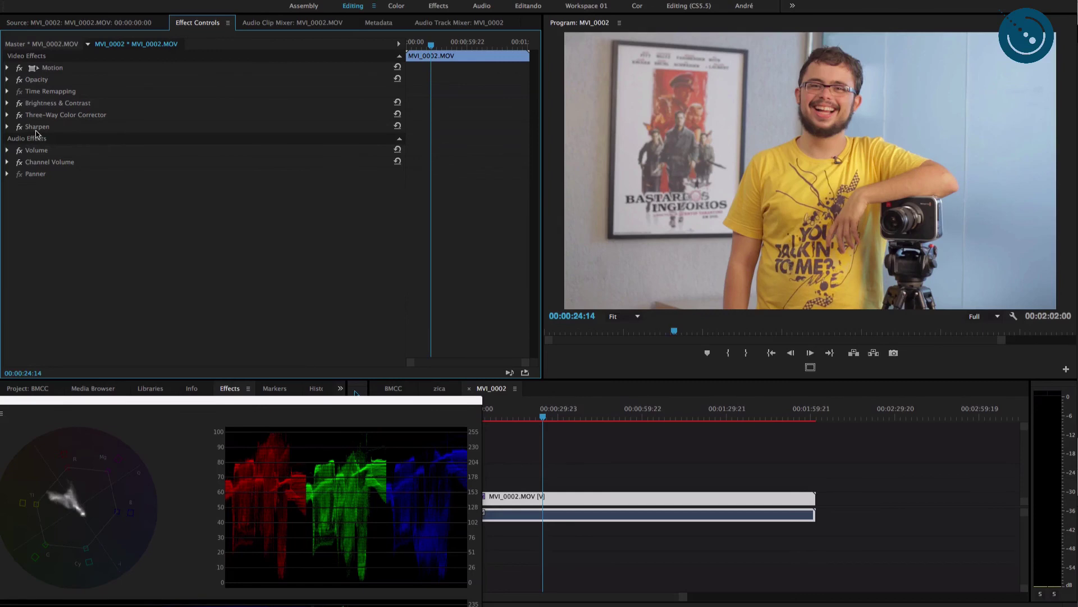
Compare the original and corrected image by disabling and re-enabling Sharpen, Three-Way Color Corrector and Brightness & Contrast
click(19, 127)
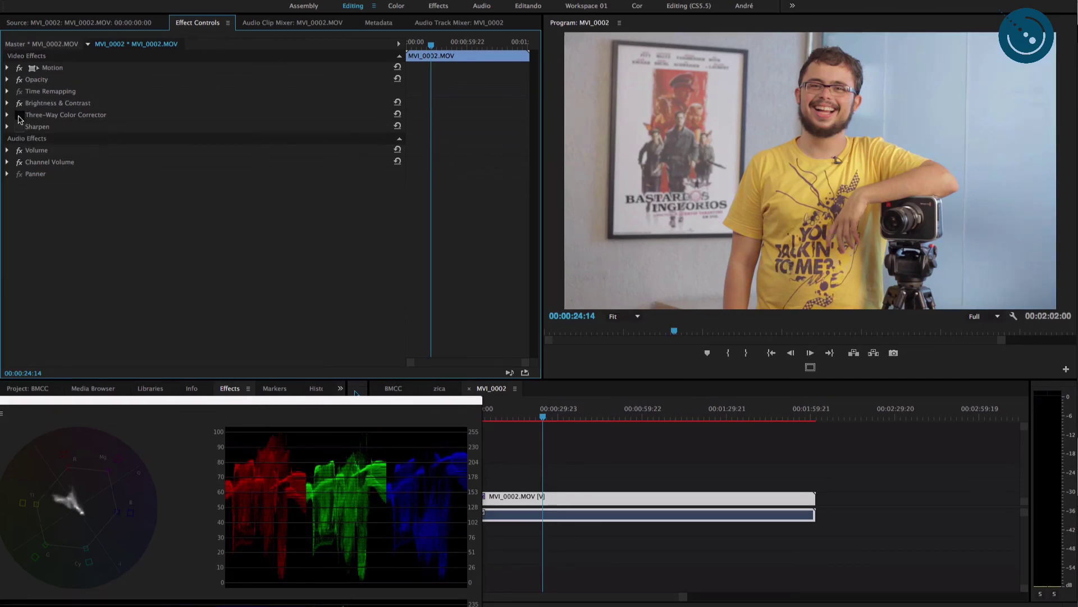
click(19, 114)
click(19, 103)
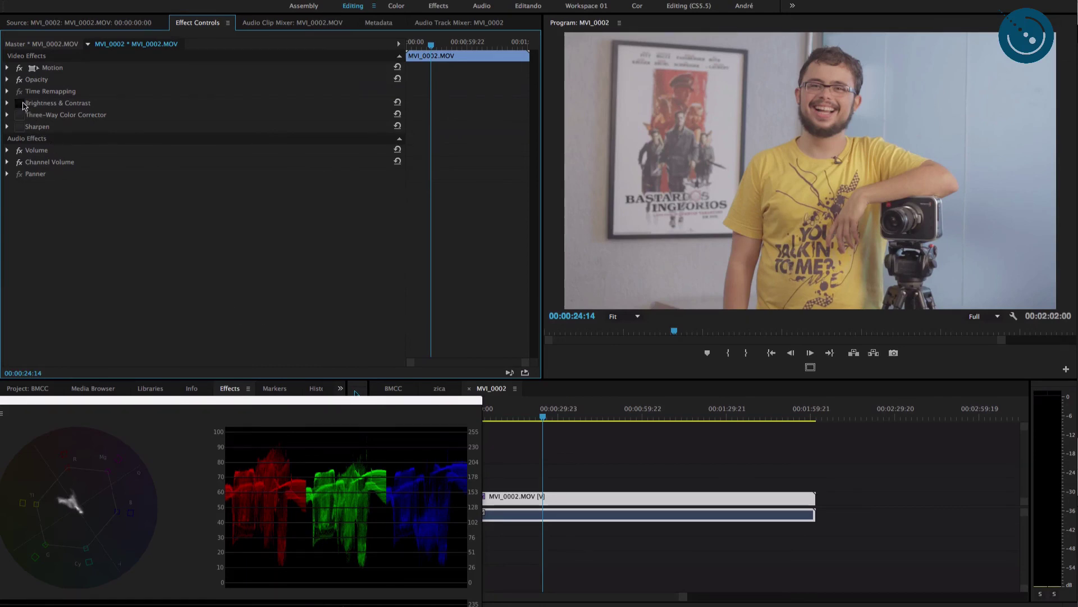
click(19, 103)
click(20, 114)
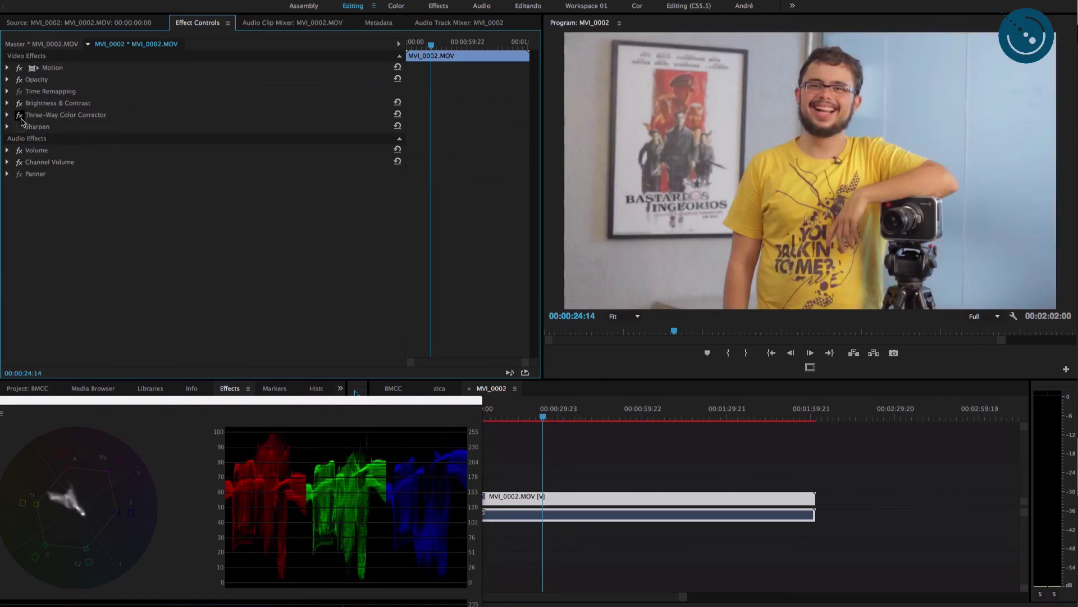
click(21, 127)
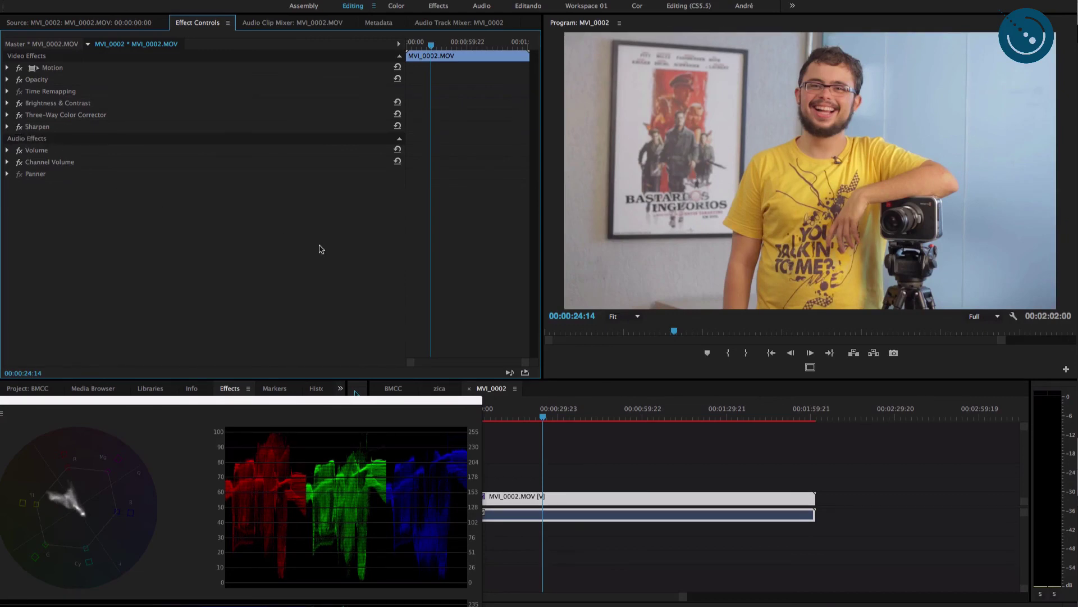